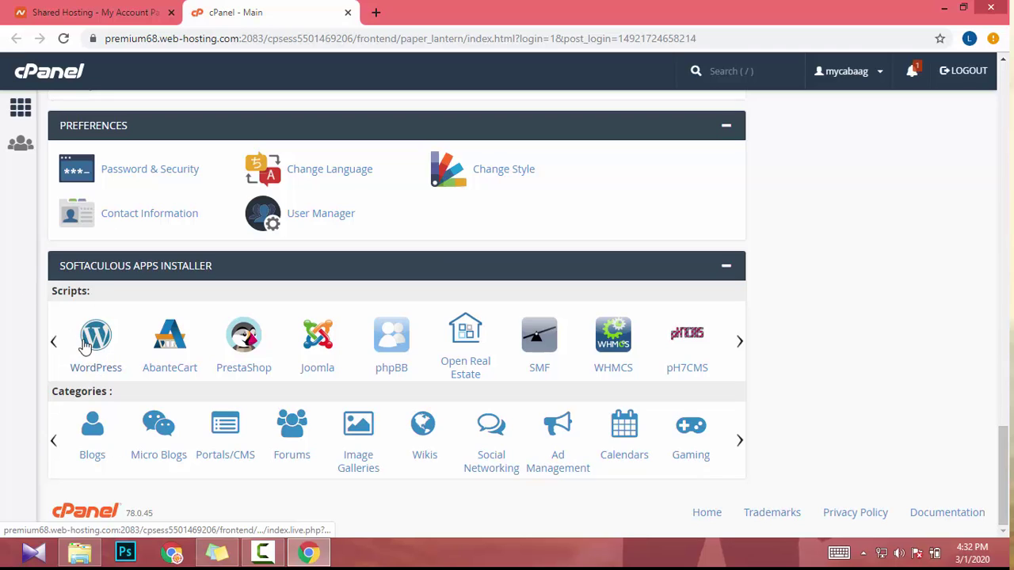
Step: Open the WordPress script in the Softaculous installer and start a new installation
{"action": "left_click", "coordinate": [84, 341]}
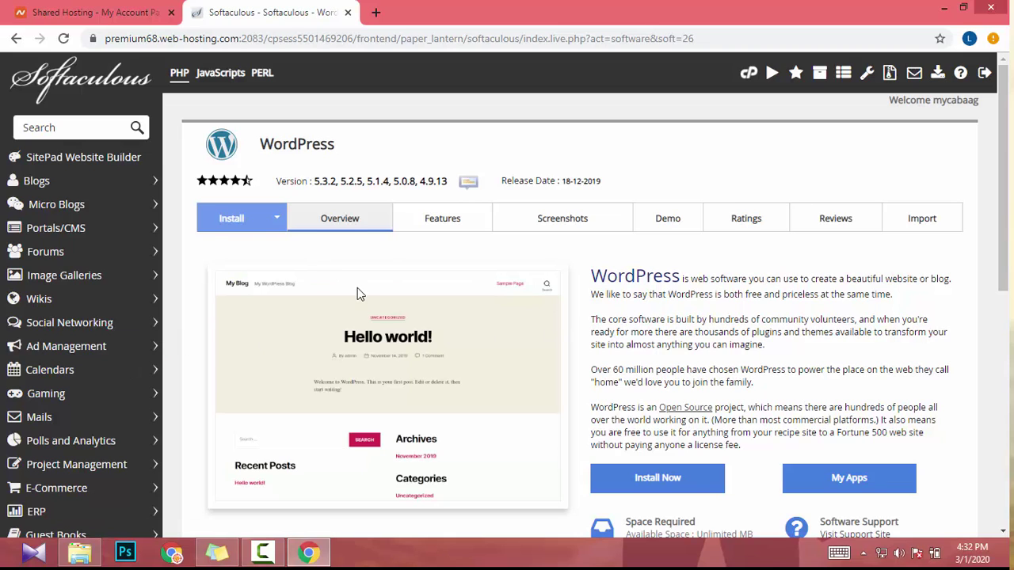
{"action": "scroll", "coordinate": [357, 287], "scroll_direction": "down", "scroll_amount": 2}
{"action": "scroll", "coordinate": [357, 287], "scroll_direction": "up", "scroll_amount": 1}
{"action": "scroll", "coordinate": [357, 288], "scroll_direction": "up", "scroll_amount": 1}
{"action": "scroll", "coordinate": [271, 218], "scroll_direction": "down", "scroll_amount": 3}
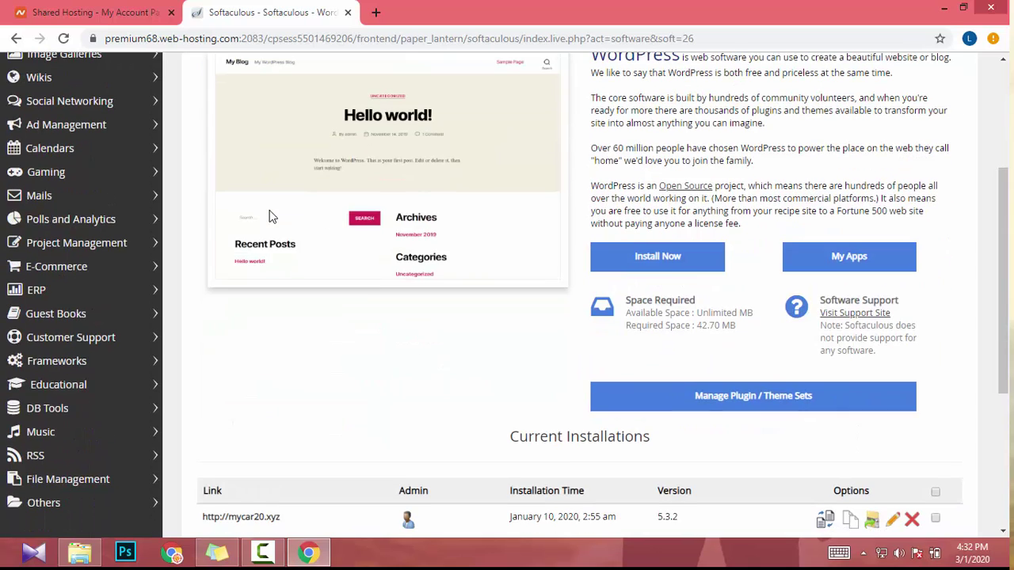
{"action": "left_click", "coordinate": [689, 267]}
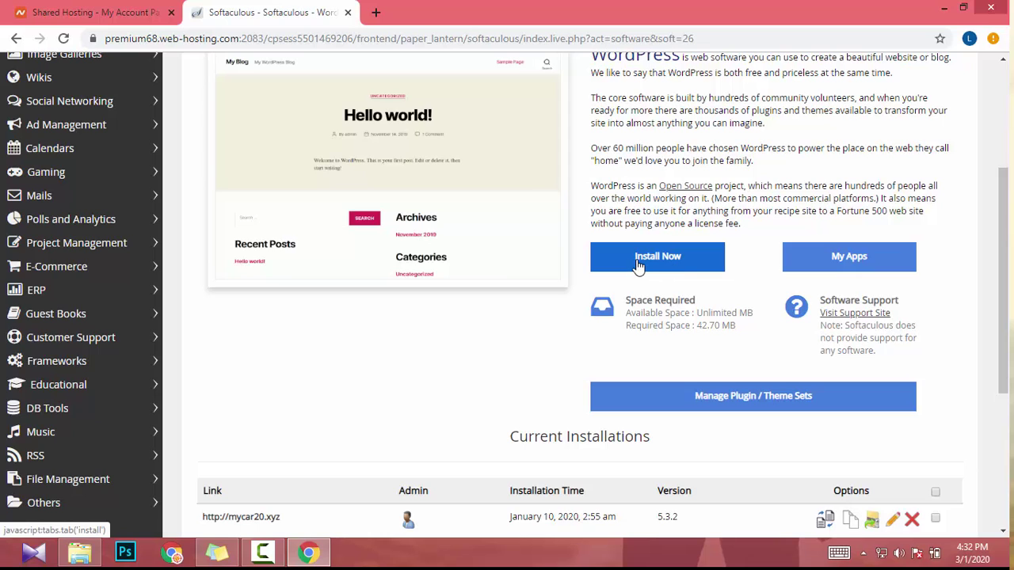
{"action": "left_click", "coordinate": [638, 267]}
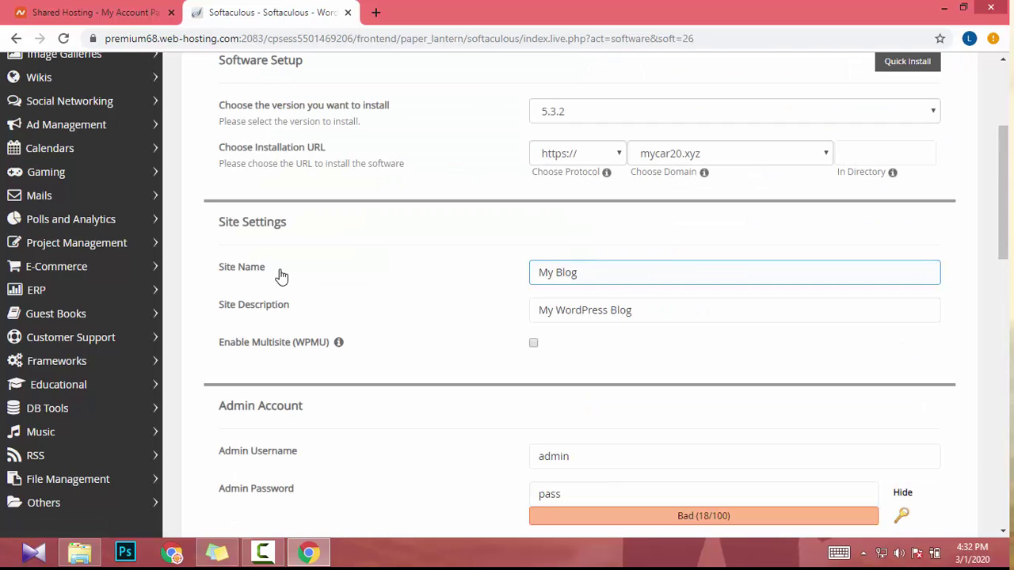
Step: Choose WordPress version 5.3.2 and the domain lazyfullstackdeveloper.com for the installation URL, leaving the directory blank
{"action": "scroll", "coordinate": [463, 274], "scroll_direction": "up", "scroll_amount": 1}
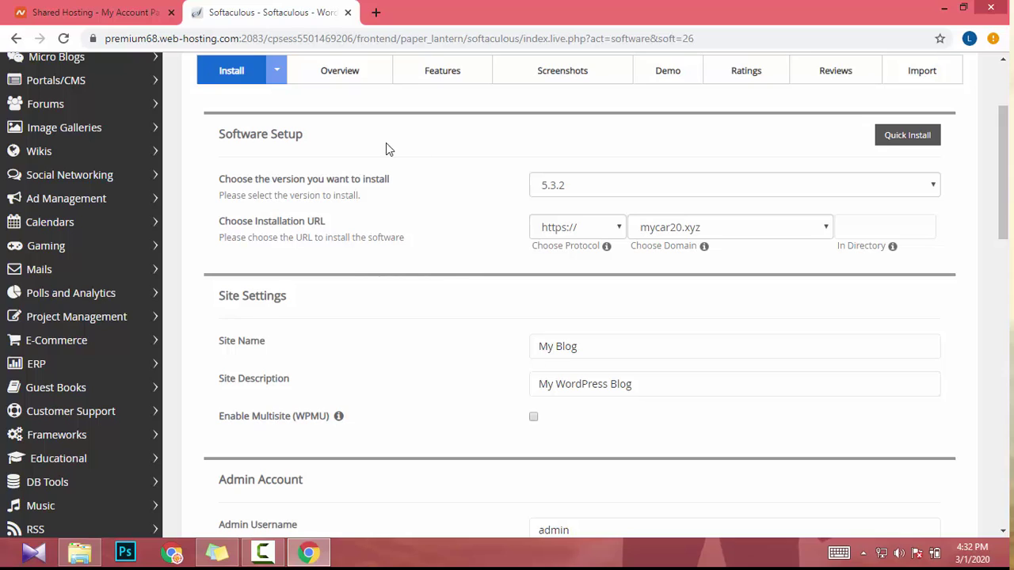
{"action": "left_click", "coordinate": [574, 195]}
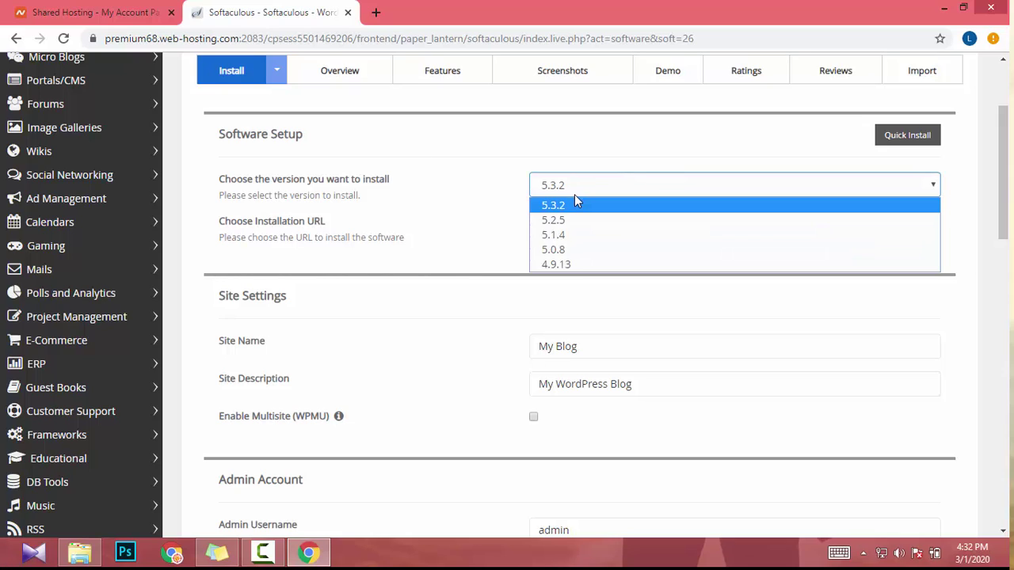
{"action": "left_click", "coordinate": [574, 195]}
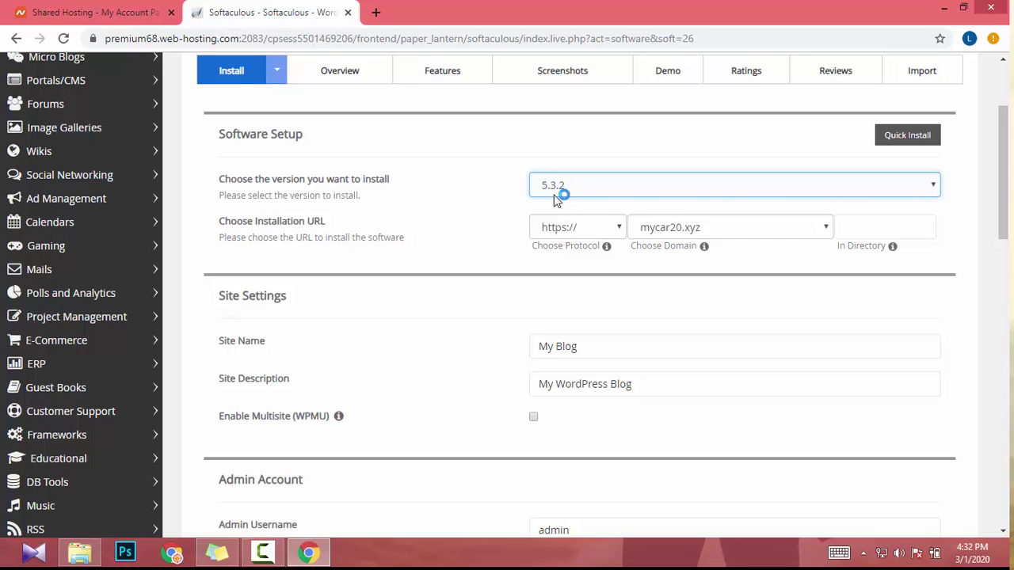
{"action": "left_click", "coordinate": [668, 228]}
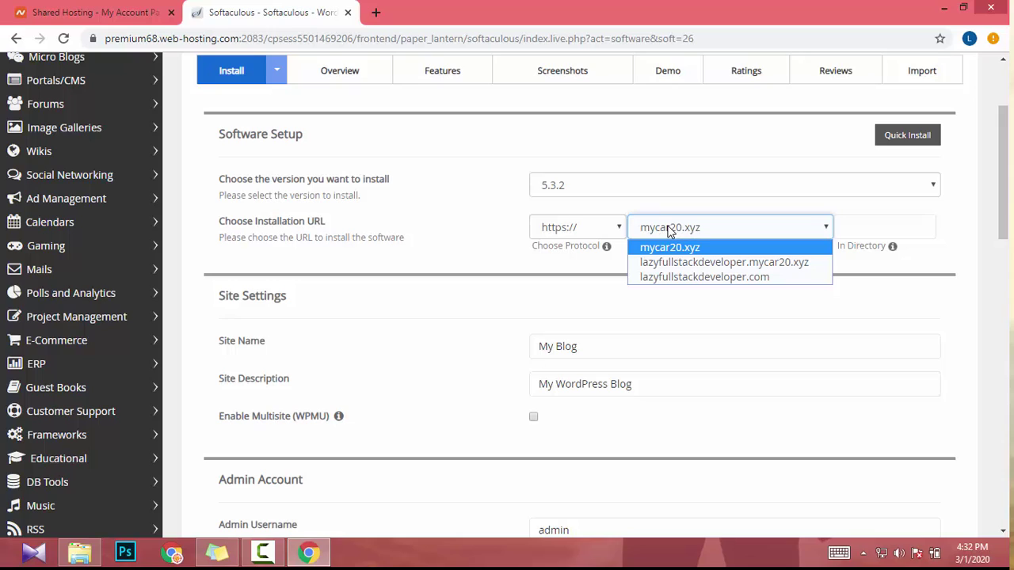
{"action": "left_click", "coordinate": [672, 280]}
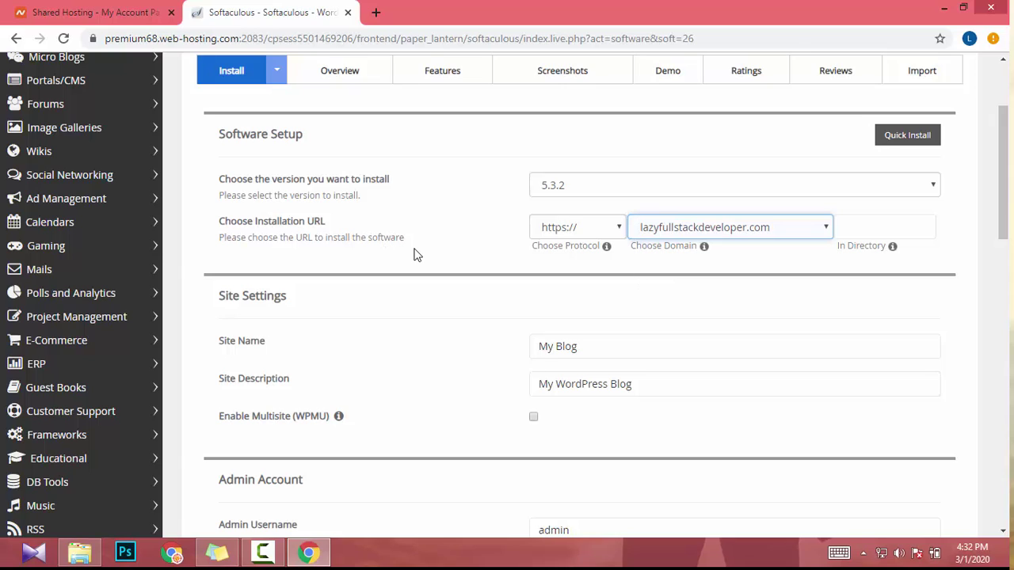
{"action": "left_click", "coordinate": [905, 221]}
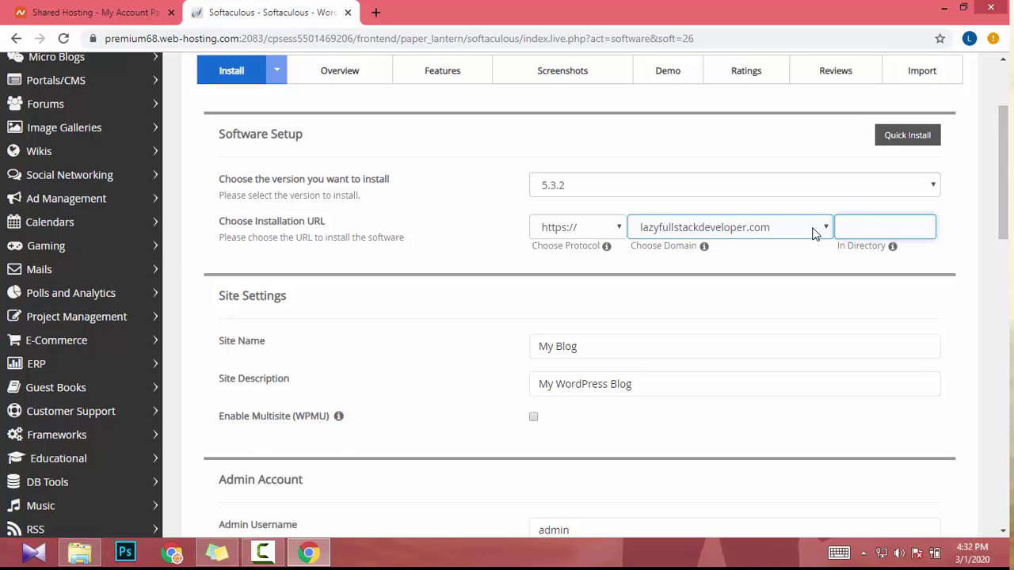
{"action": "scroll", "coordinate": [812, 231], "scroll_direction": "down", "scroll_amount": 1}
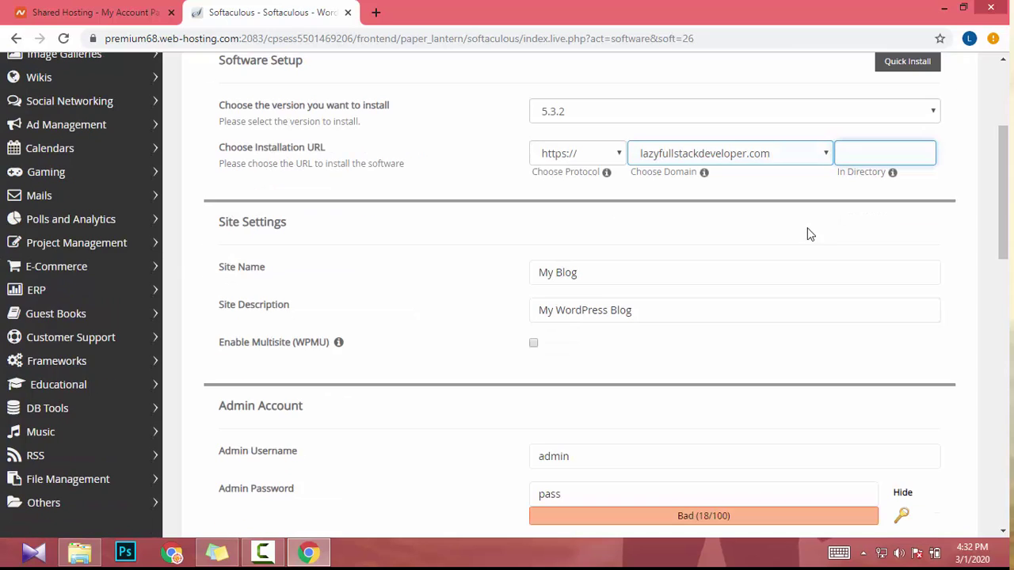
Step: Check the site name, site description and multisite option in the site settings
{"action": "left_click", "coordinate": [588, 274]}
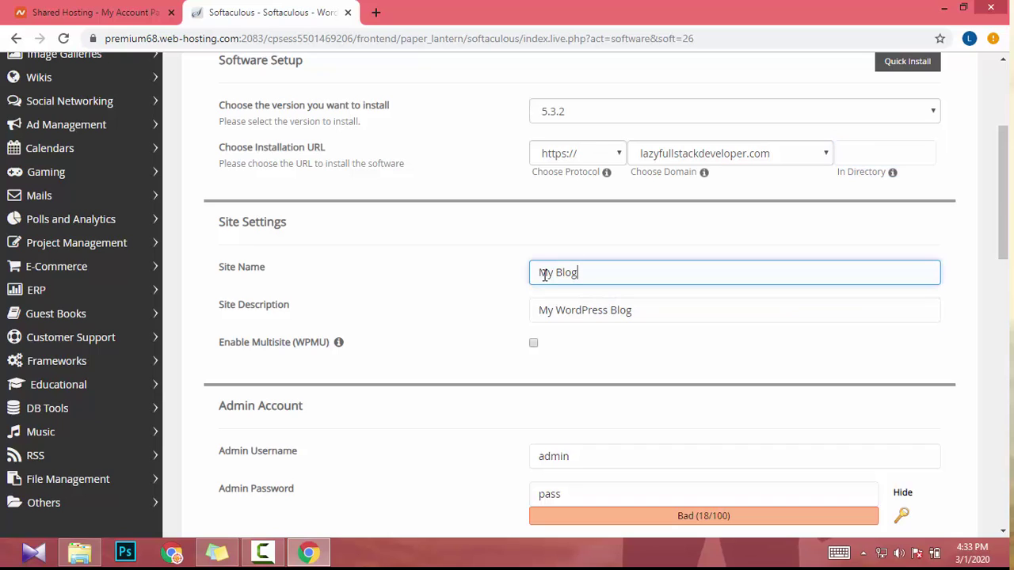
{"action": "triple_click", "coordinate": [545, 274]}
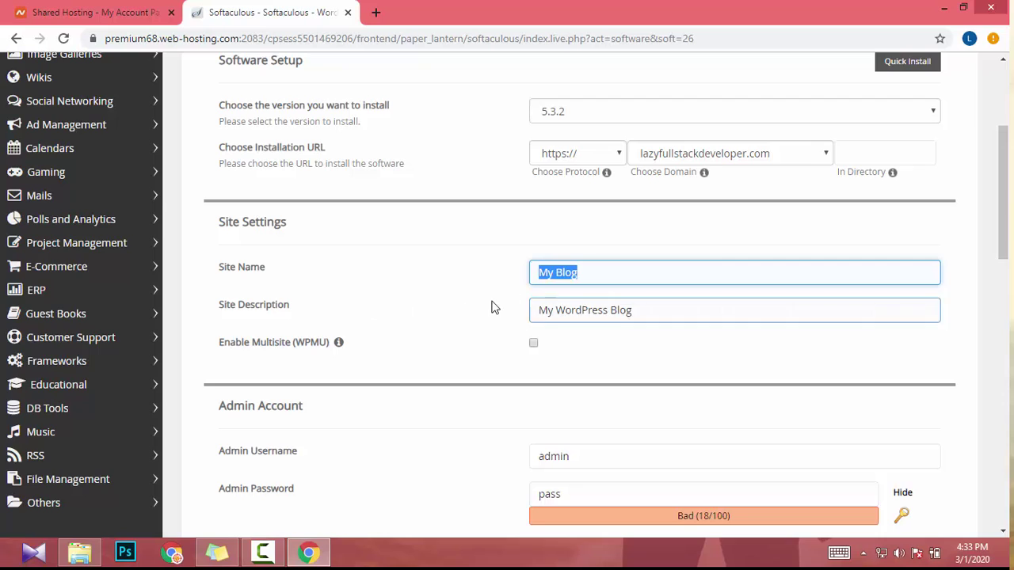
{"action": "scroll", "coordinate": [494, 306], "scroll_direction": "down", "scroll_amount": 2}
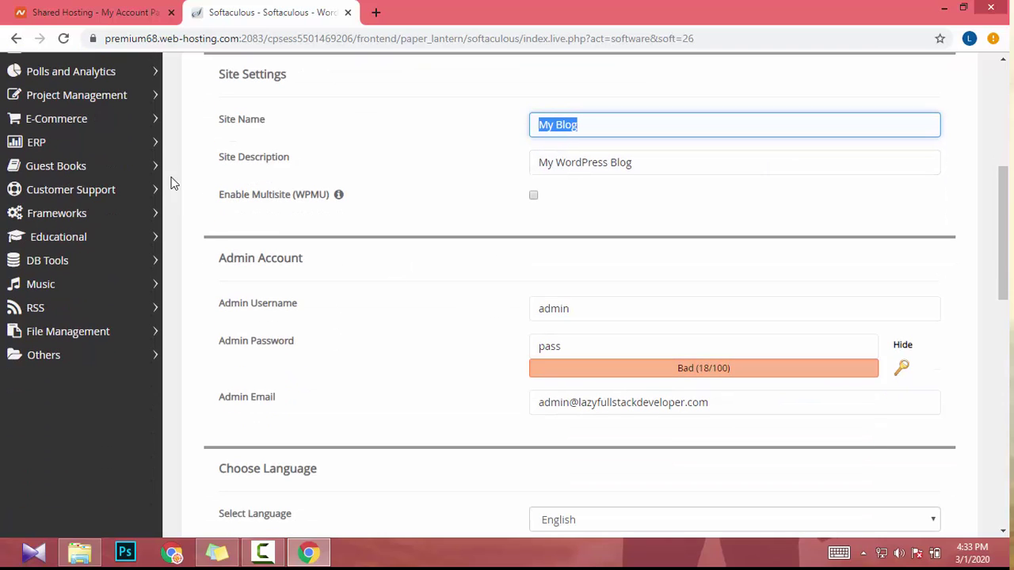
{"action": "mouse_move", "coordinate": [338, 196]}
Step: Keep admin as the admin username, mask the password field and enter a strong admin password
{"action": "scroll", "coordinate": [528, 261], "scroll_direction": "down", "scroll_amount": 2}
{"action": "scroll", "coordinate": [602, 243], "scroll_direction": "up", "scroll_amount": 1}
{"action": "left_click", "coordinate": [603, 244]}
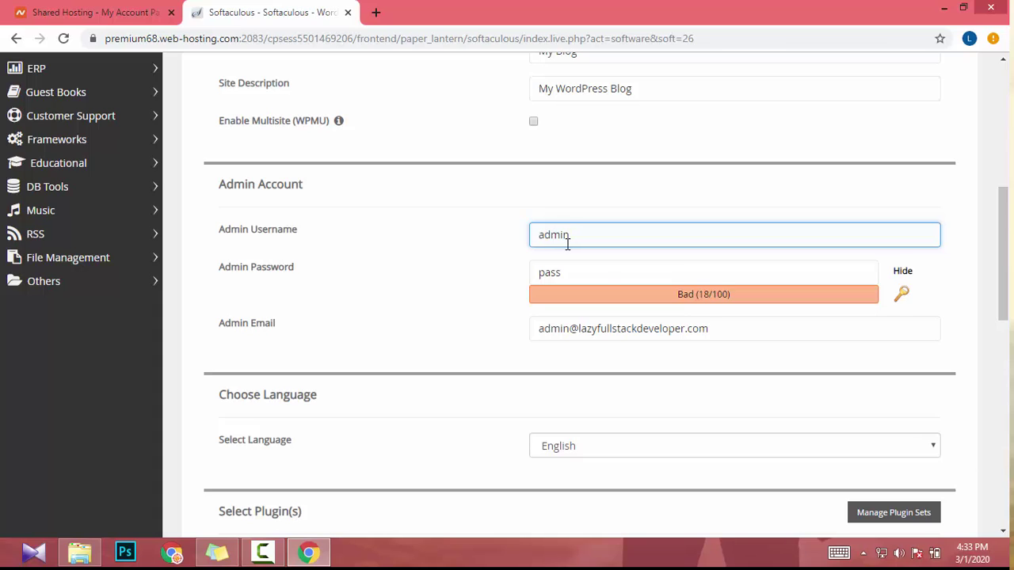
{"action": "left_click", "coordinate": [609, 272]}
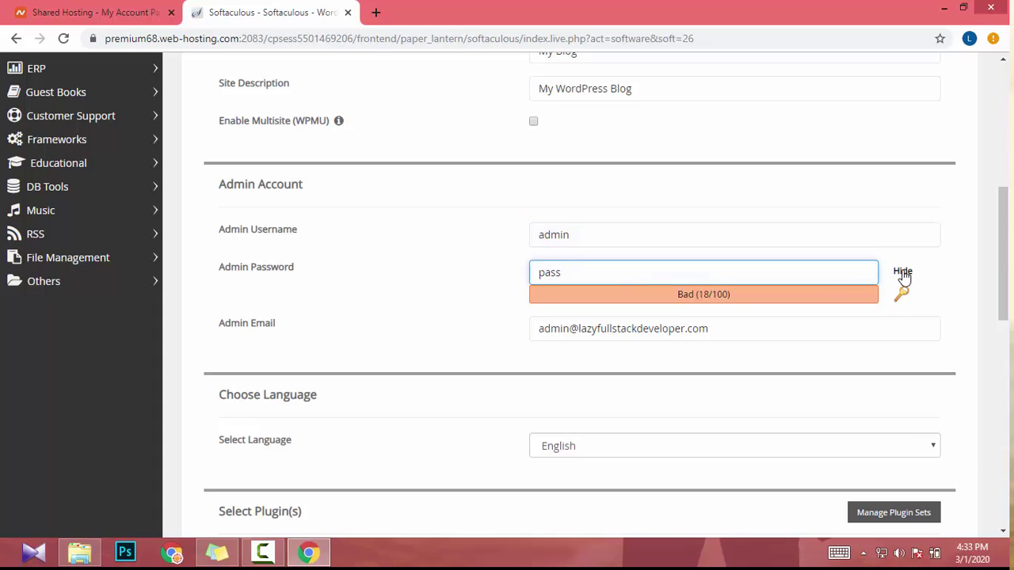
{"action": "left_click", "coordinate": [902, 274]}
{"action": "left_click", "coordinate": [620, 278]}
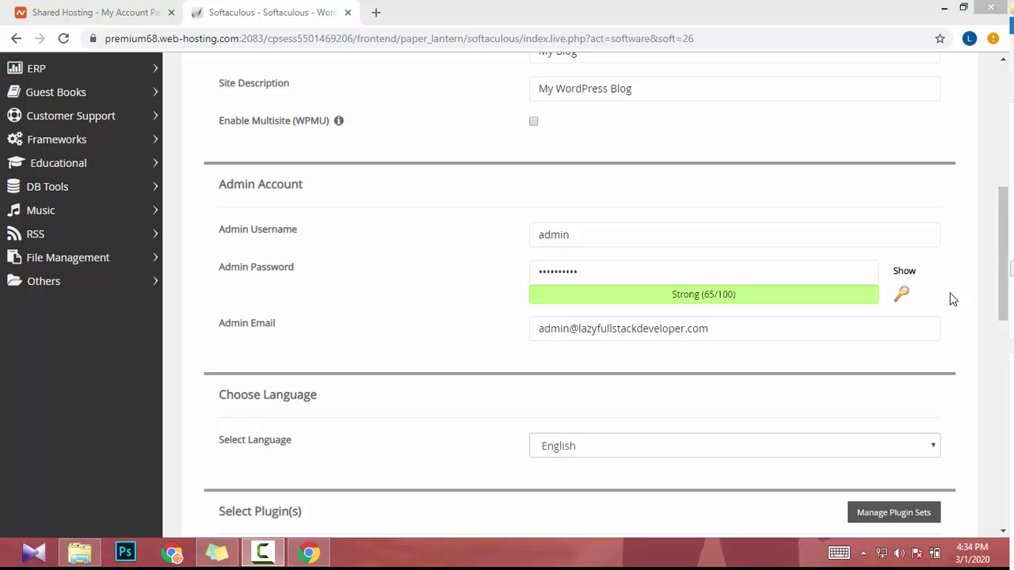
Step: Replace the default admin email with the site owner's Gmail address
{"action": "left_click", "coordinate": [610, 318]}
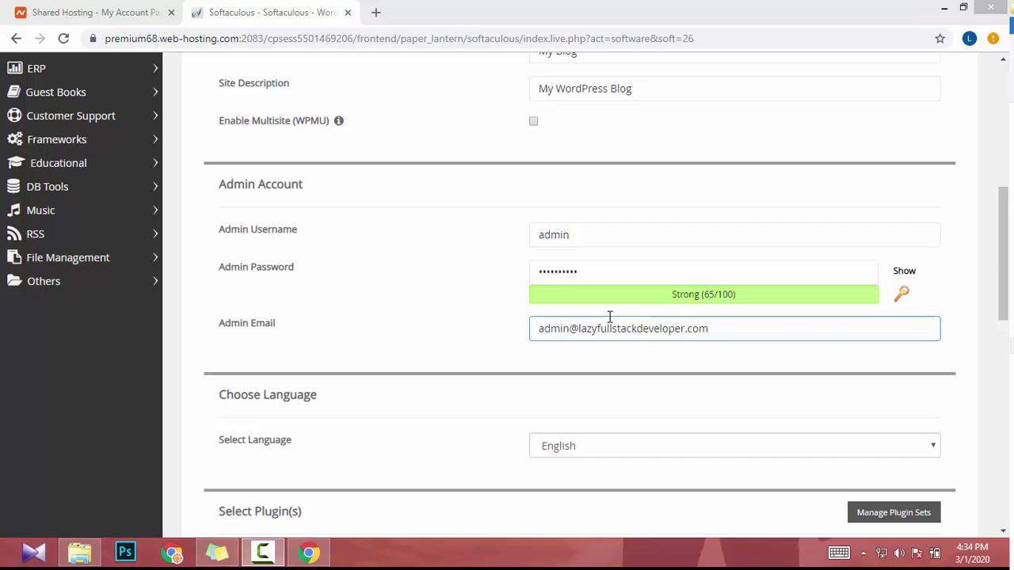
{"action": "left_click", "coordinate": [650, 330]}
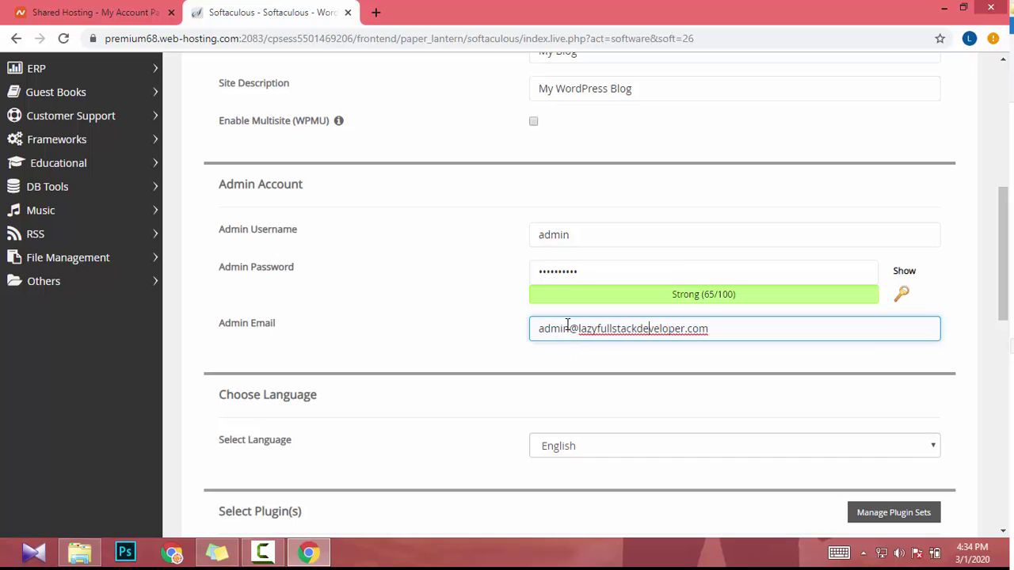
{"action": "left_click_drag", "start_coordinate": [578, 334], "coordinate": [512, 333]}
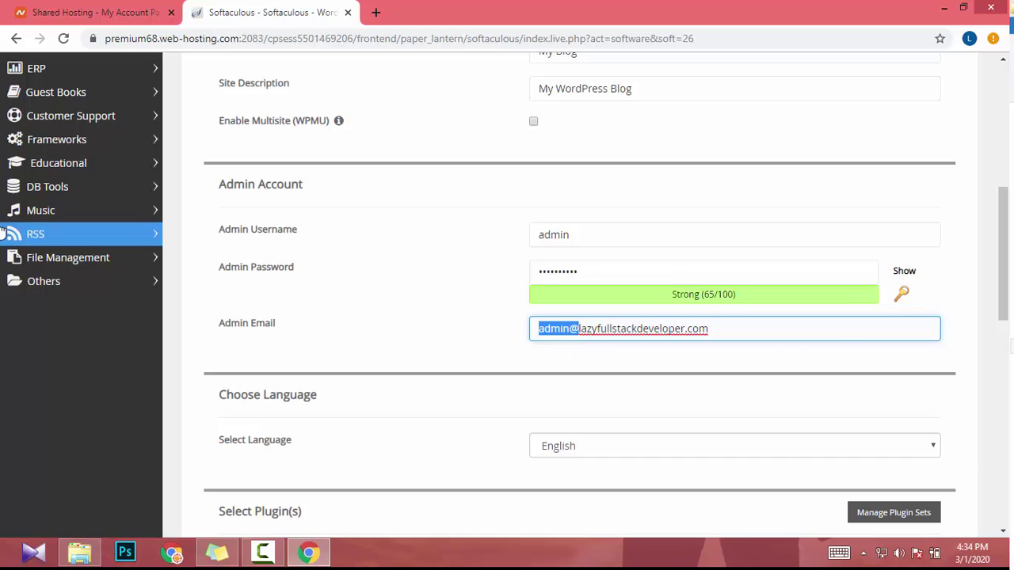
{"action": "key", "text": "BackSpace"}
{"action": "key", "text": "Right"}
{"action": "key", "text": "Right"}
{"action": "key", "text": "Right"}
{"action": "key", "text": "Right"}
{"action": "key", "text": "Right"}
{"action": "key", "text": "Right"}
{"action": "key", "text": "Right"}
{"action": "key", "text": "Right"}
{"action": "key", "text": "Right"}
{"action": "key", "text": "Right"}
{"action": "key", "text": "Right"}
{"action": "key", "text": "Right"}
{"action": "key", "text": "Right"}
{"action": "key", "text": "Right"}
{"action": "key", "text": "Right"}
{"action": "key", "text": "Right"}
{"action": "key", "text": "Right"}
{"action": "key", "text": "Right"}
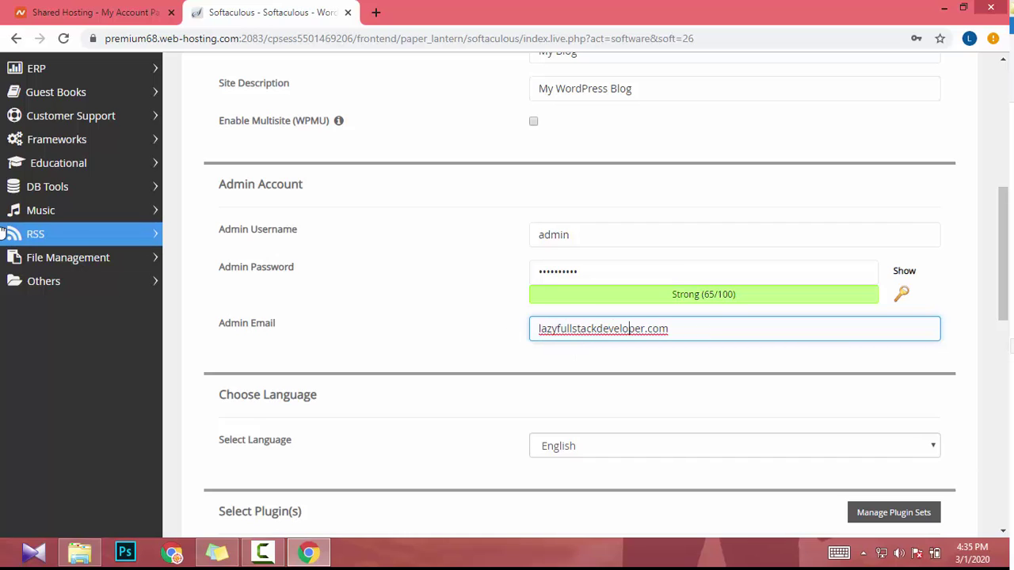
{"action": "type", "text": "@gmail"}
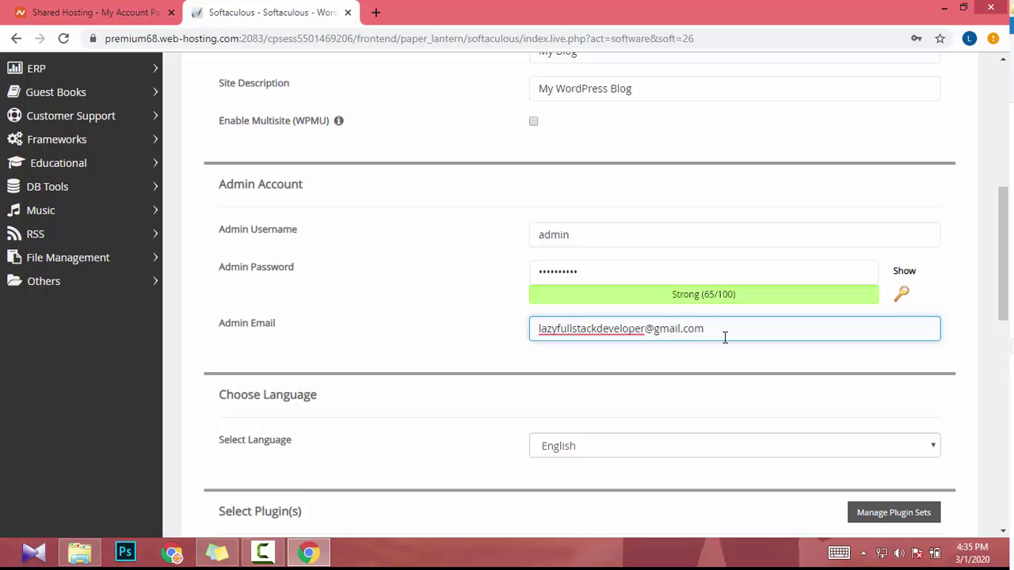
Step: Install WordPress in English without extra plugins or a selected theme, and decline saving the password in the browser
{"action": "scroll", "coordinate": [722, 337], "scroll_direction": "down", "scroll_amount": 2}
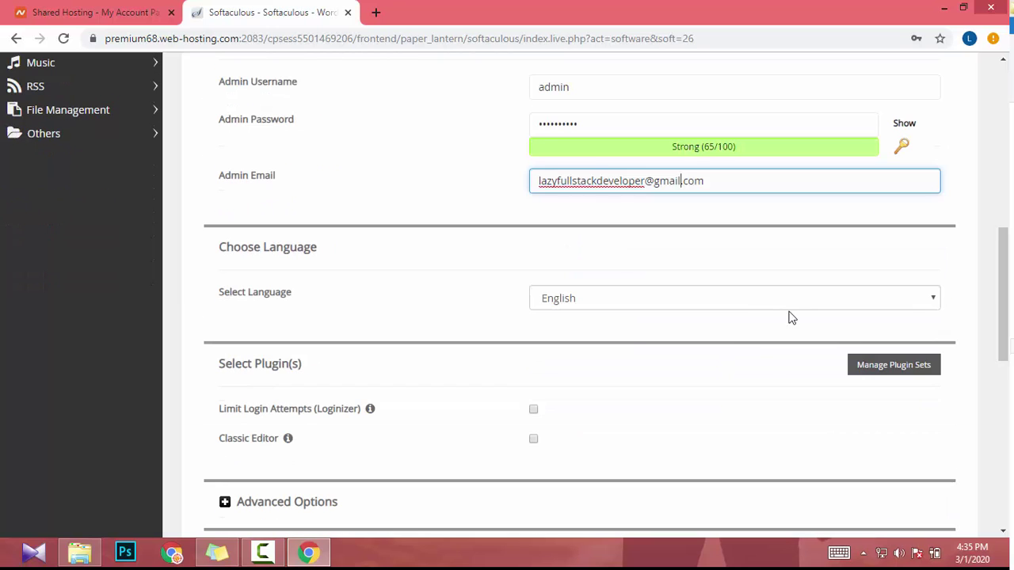
{"action": "scroll", "coordinate": [602, 333], "scroll_direction": "down", "scroll_amount": 2}
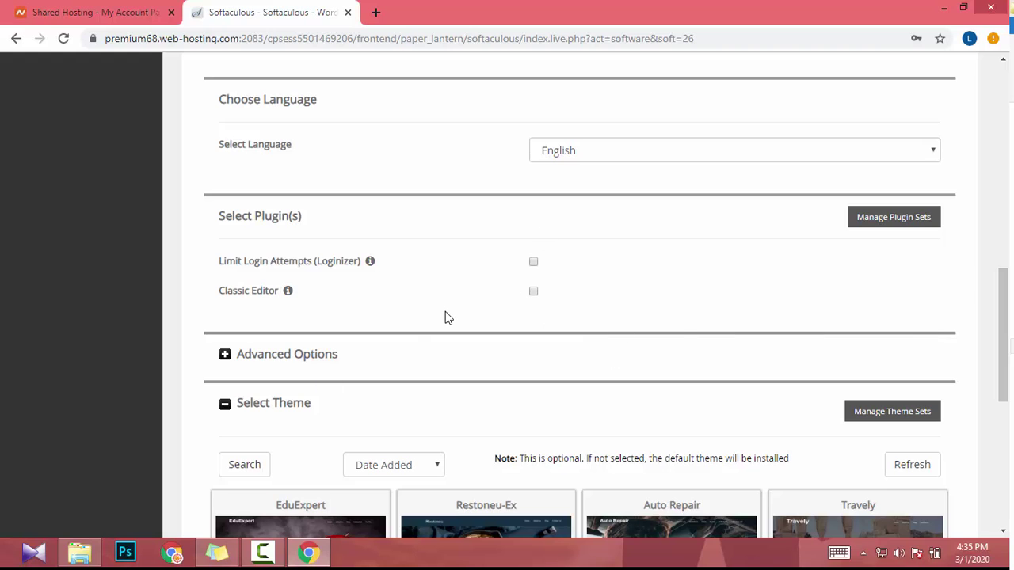
{"action": "scroll", "coordinate": [449, 318], "scroll_direction": "down", "scroll_amount": 1}
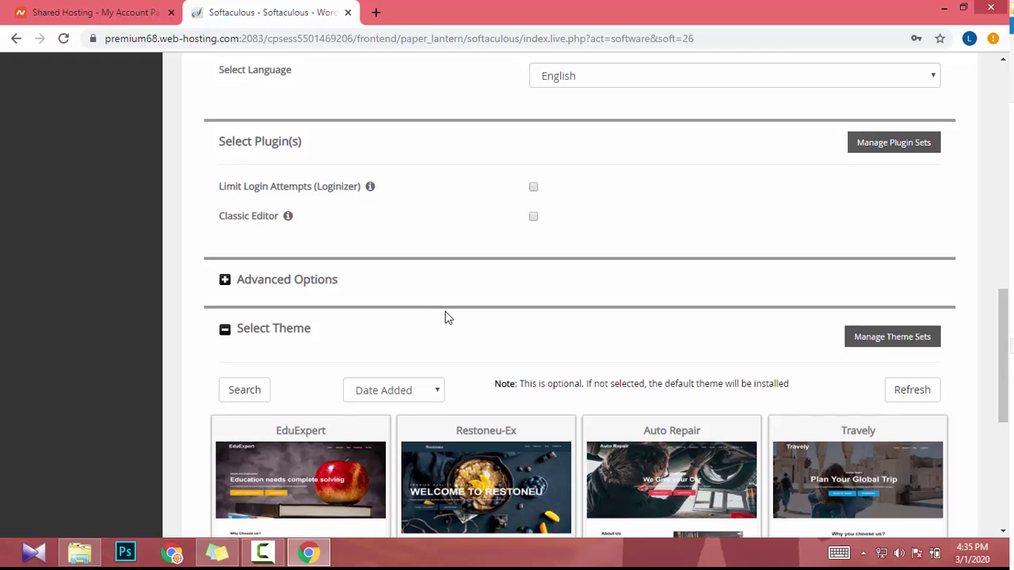
{"action": "scroll", "coordinate": [448, 317], "scroll_direction": "down", "scroll_amount": 3}
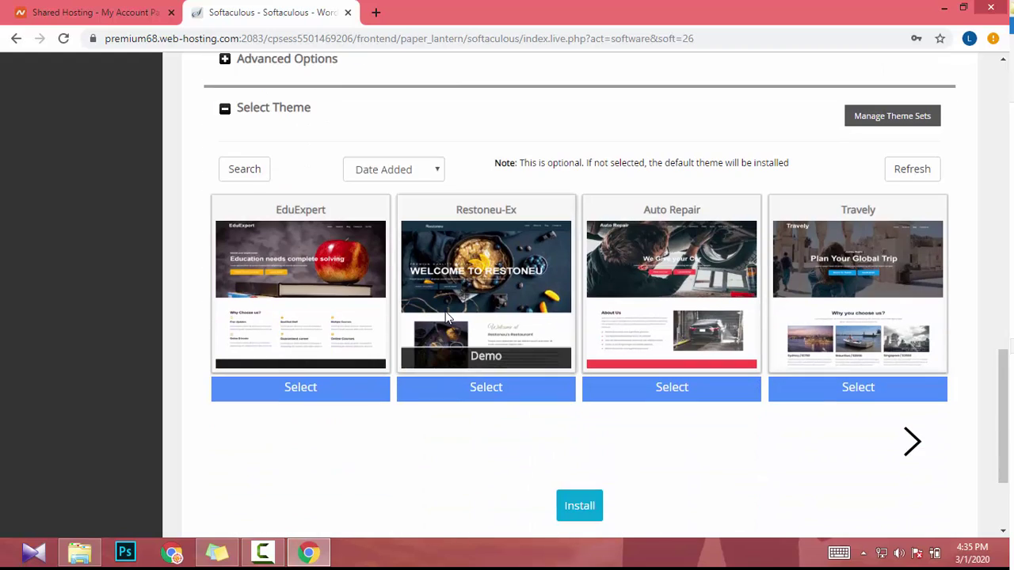
{"action": "scroll", "coordinate": [301, 277], "scroll_direction": "down", "scroll_amount": 1}
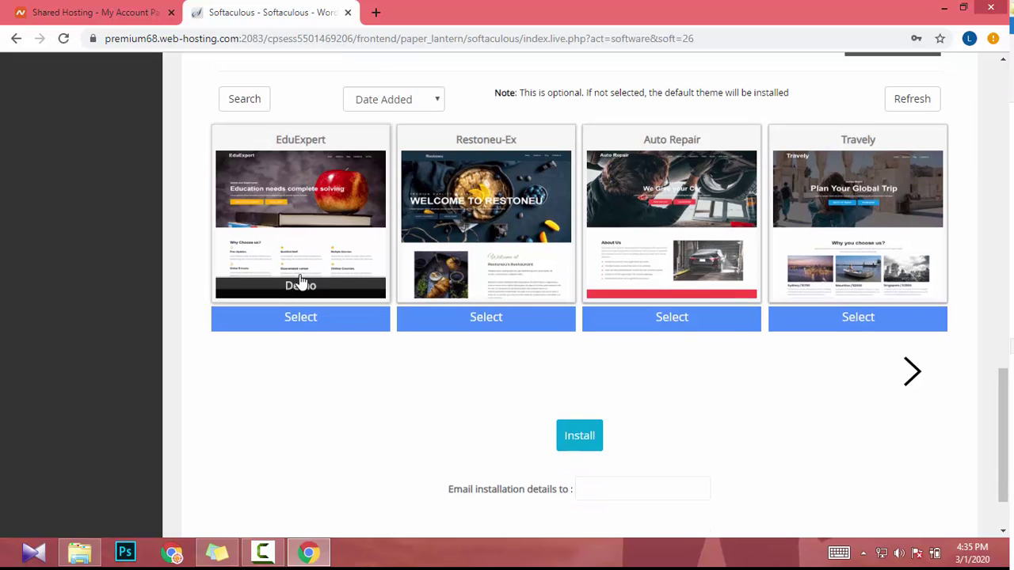
{"action": "scroll", "coordinate": [310, 309], "scroll_direction": "up", "scroll_amount": 1}
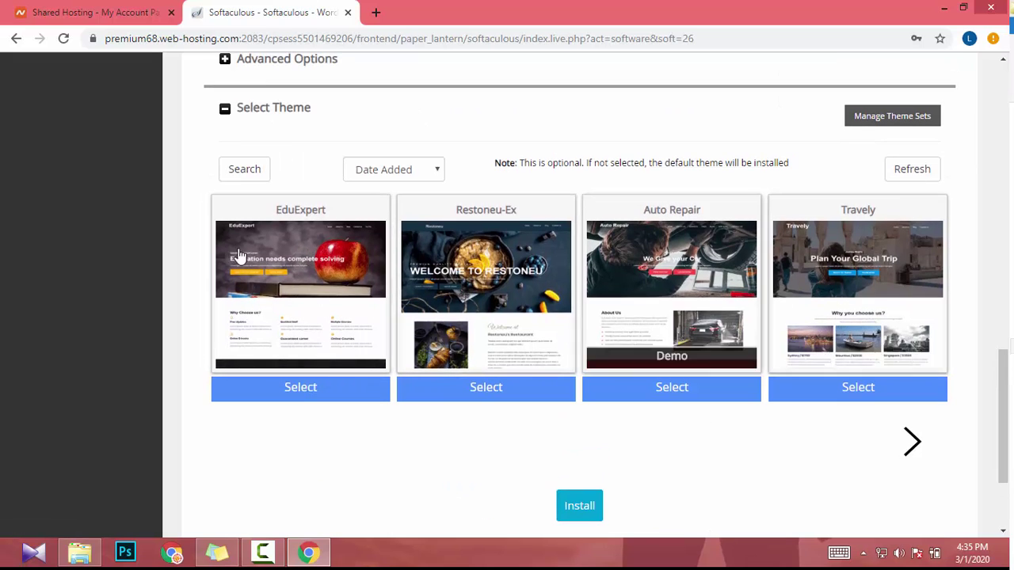
{"action": "scroll", "coordinate": [534, 346], "scroll_direction": "down", "scroll_amount": 2}
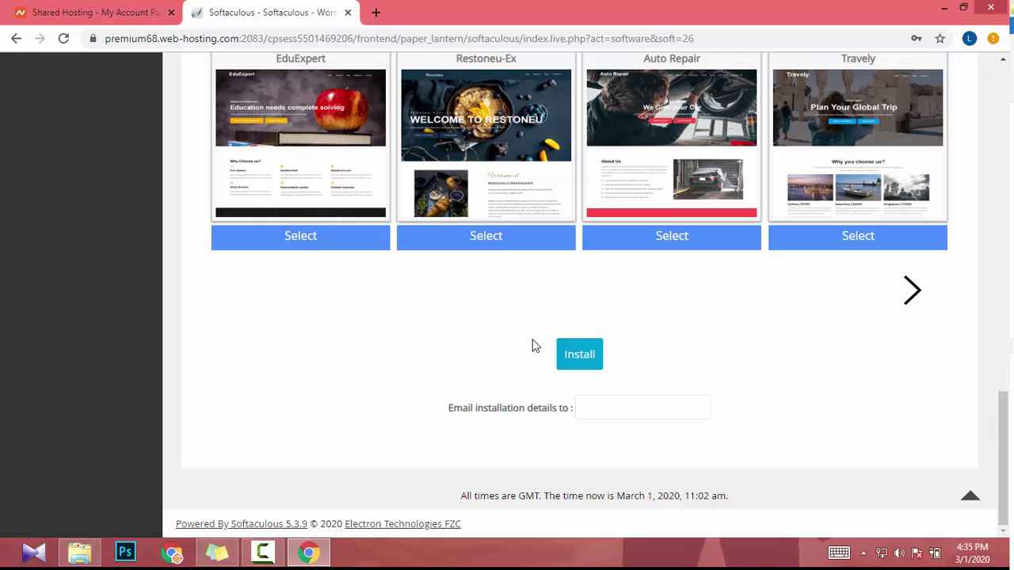
{"action": "left_click", "coordinate": [585, 369]}
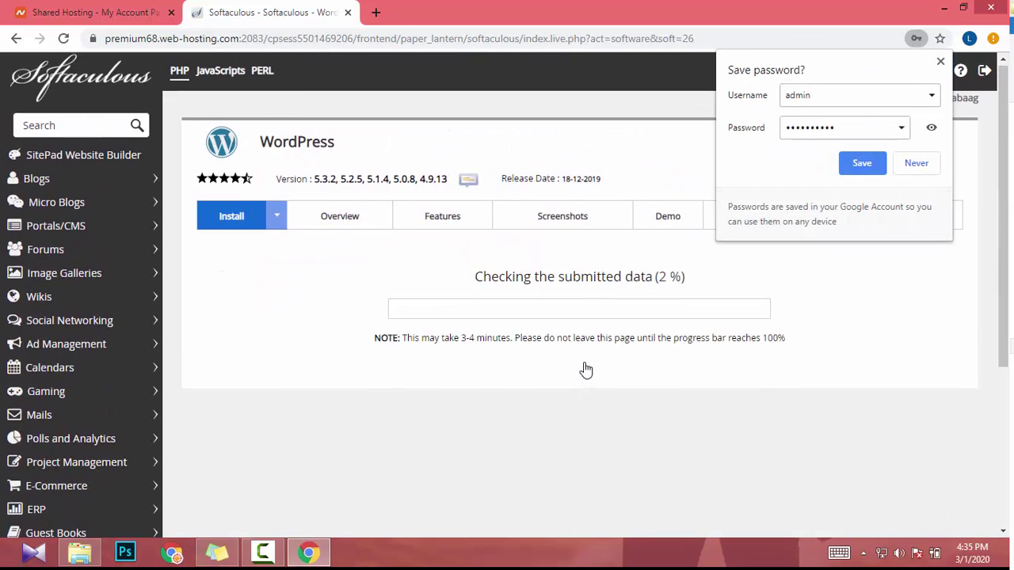
{"action": "left_click", "coordinate": [906, 167]}
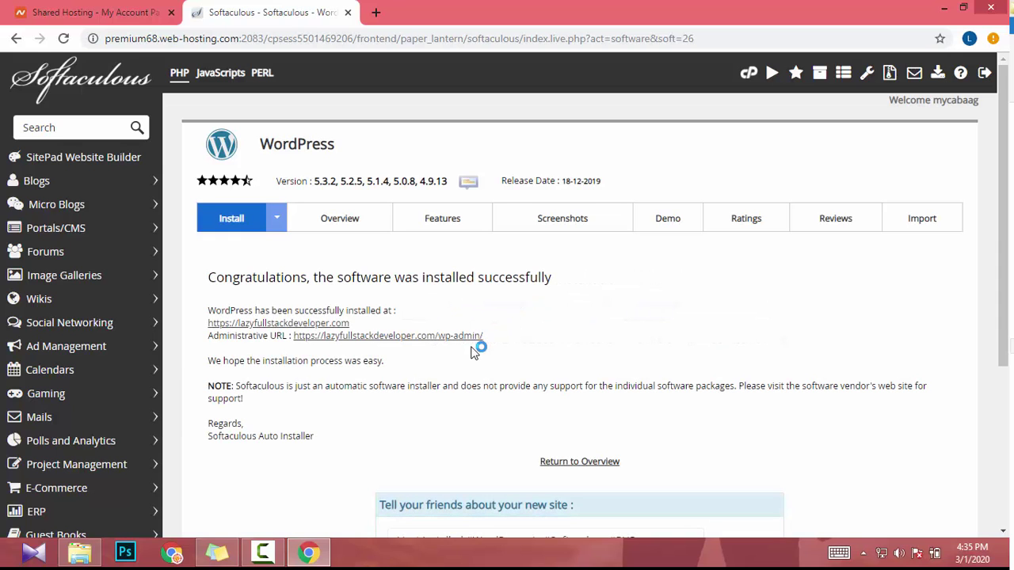
Step: Open the newly installed lazyfullstackdeveloper.com site in a separate tab and switch to it
{"action": "scroll", "coordinate": [700, 313], "scroll_direction": "down", "scroll_amount": 2}
{"action": "scroll", "coordinate": [700, 315], "scroll_direction": "down", "scroll_amount": 1}
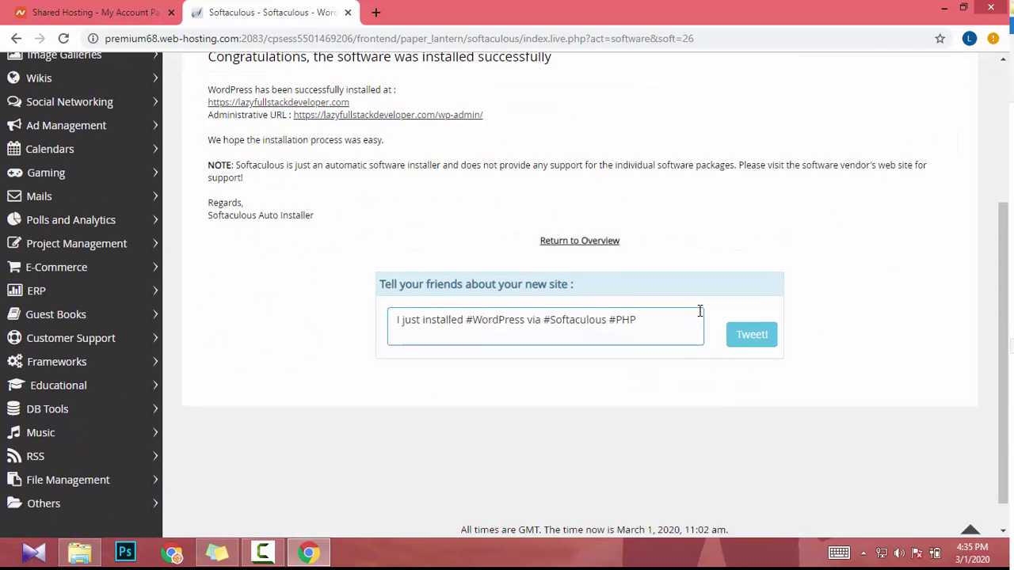
{"action": "scroll", "coordinate": [700, 315], "scroll_direction": "up", "scroll_amount": 3}
{"action": "scroll", "coordinate": [700, 315], "scroll_direction": "down", "scroll_amount": 2}
{"action": "scroll", "coordinate": [700, 317], "scroll_direction": "up", "scroll_amount": 2}
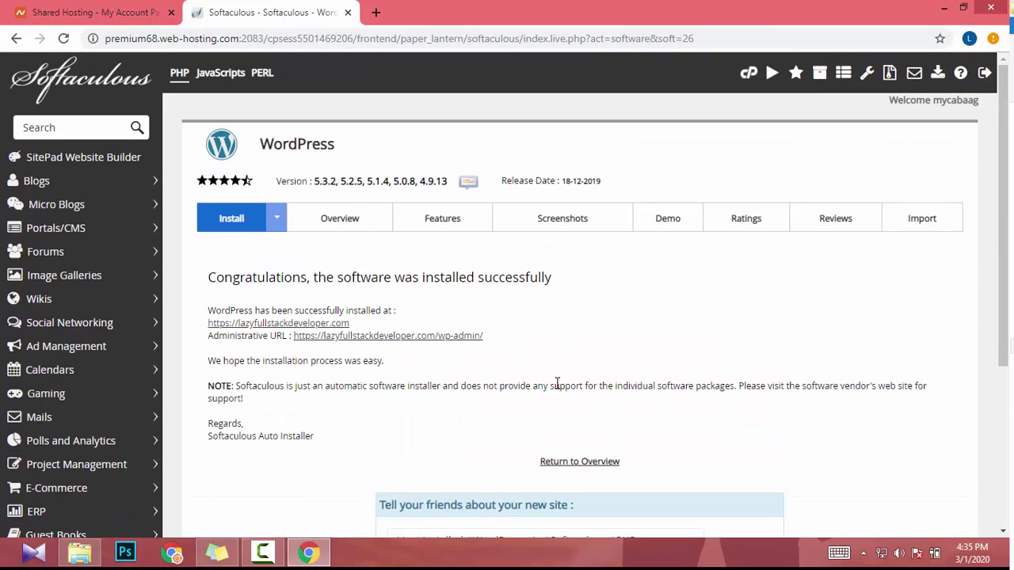
{"action": "middle_click", "coordinate": [290, 327]}
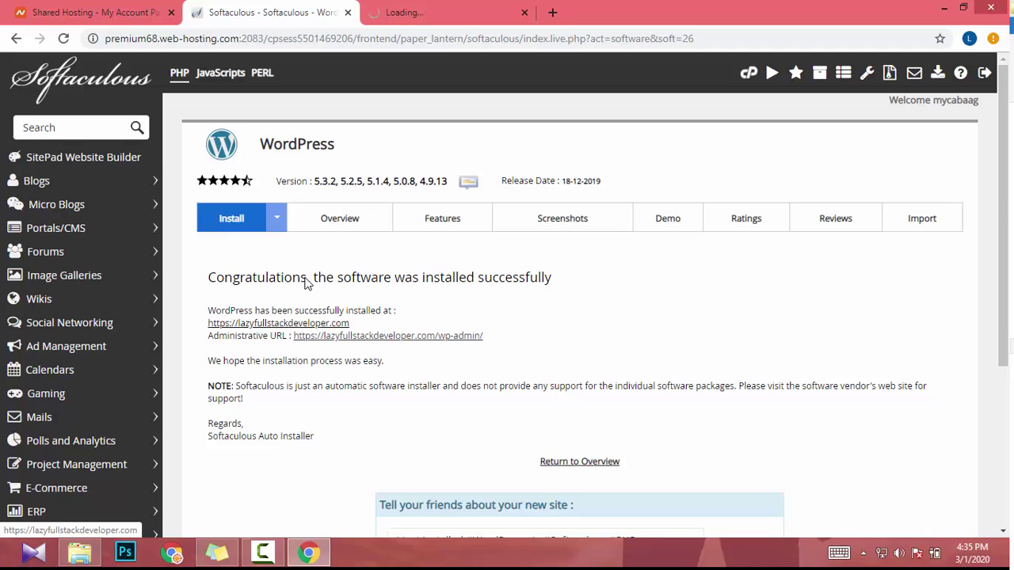
{"action": "left_click", "coordinate": [489, 10]}
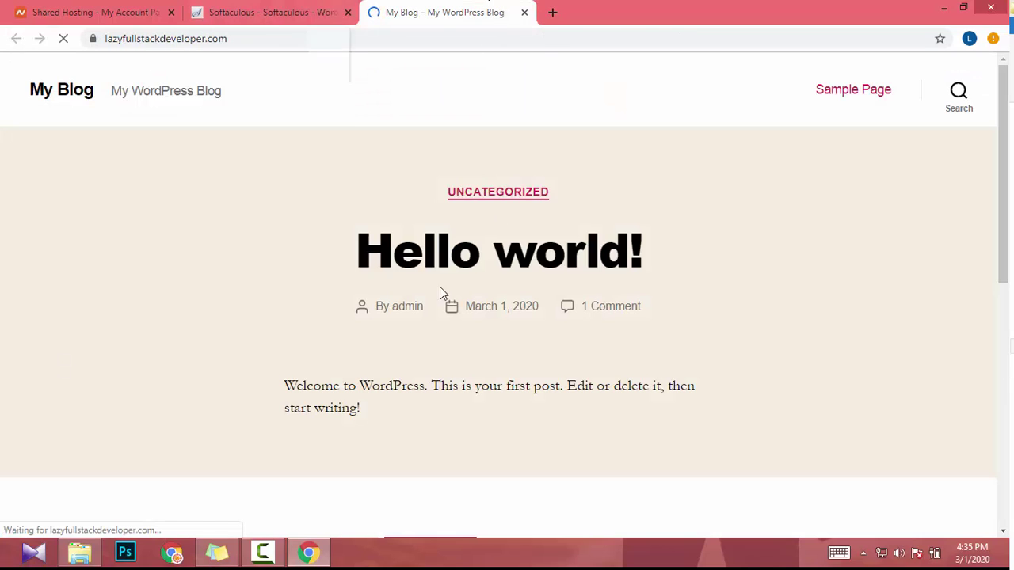
Step: Return to the Softaculous installation page, open the administrative URL lazyfullstackdeveloper.com/wp-admin/, and look over the WordPress dashboard
{"action": "scroll", "coordinate": [506, 268], "scroll_direction": "down", "scroll_amount": 6}
{"action": "scroll", "coordinate": [503, 271], "scroll_direction": "up", "scroll_amount": 6}
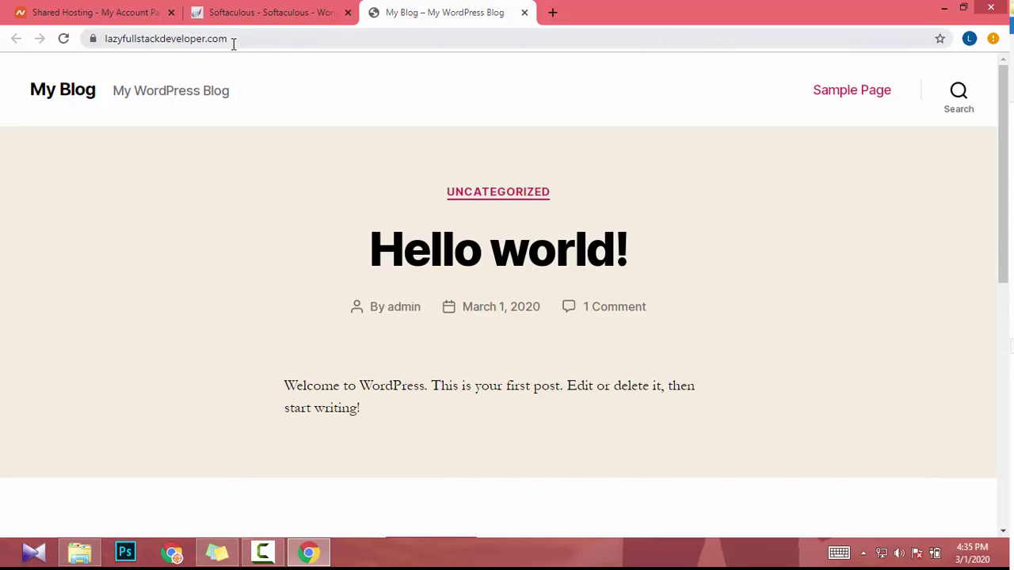
{"action": "left_click", "coordinate": [269, 12]}
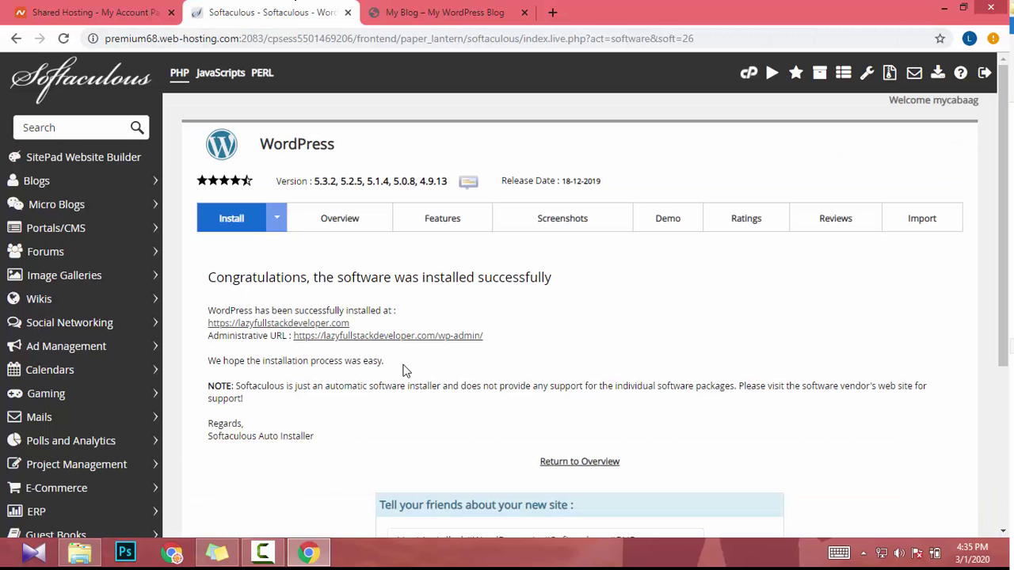
{"action": "left_click", "coordinate": [420, 336]}
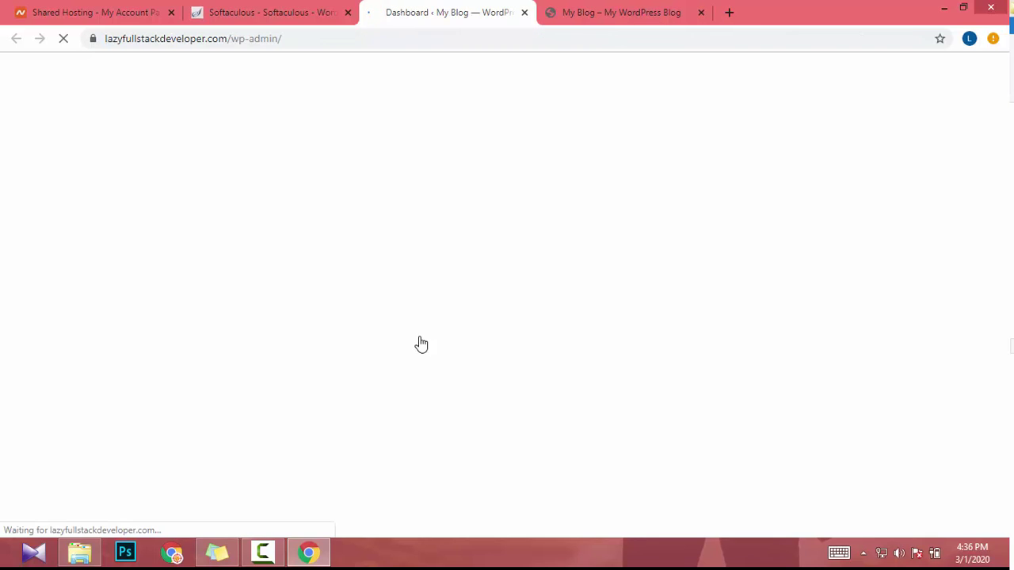
{"action": "scroll", "coordinate": [419, 339], "scroll_direction": "down", "scroll_amount": 3}
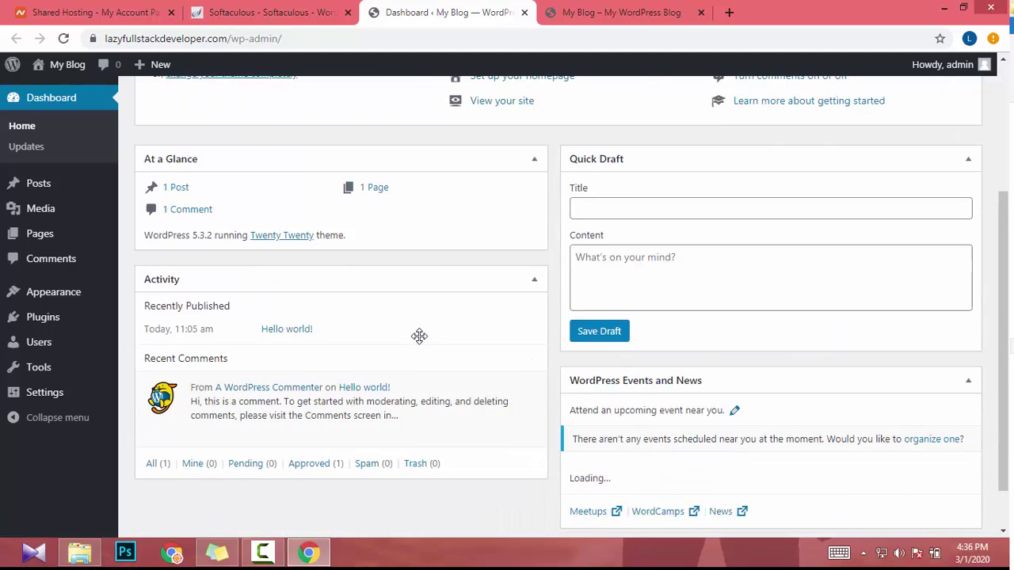
{"action": "scroll", "coordinate": [419, 336], "scroll_direction": "down", "scroll_amount": 2}
{"action": "scroll", "coordinate": [388, 372], "scroll_direction": "up", "scroll_amount": 5}
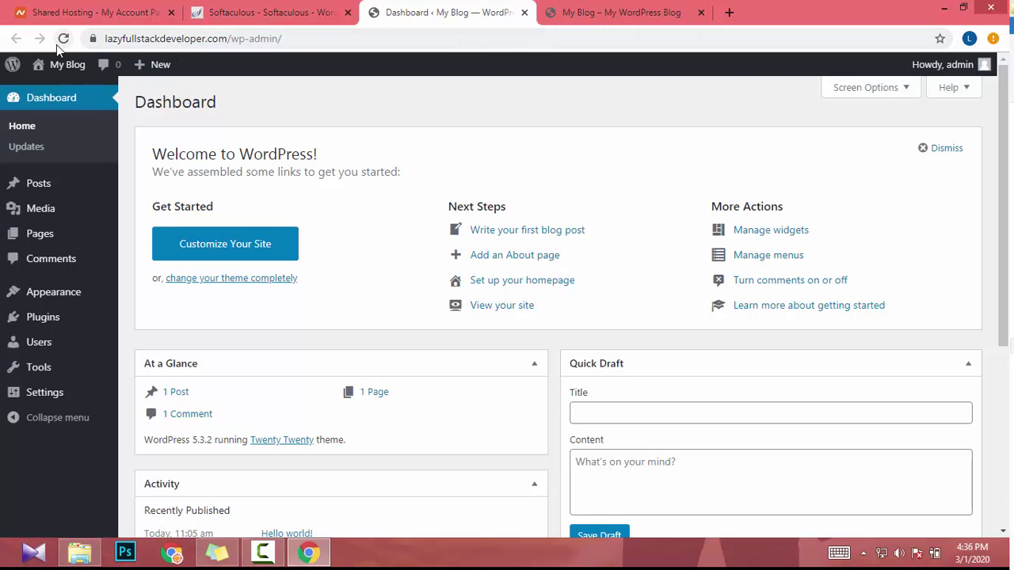
Step: Highlight the /wp-admin/ part of the dashboard's web address
{"action": "left_click", "coordinate": [141, 45]}
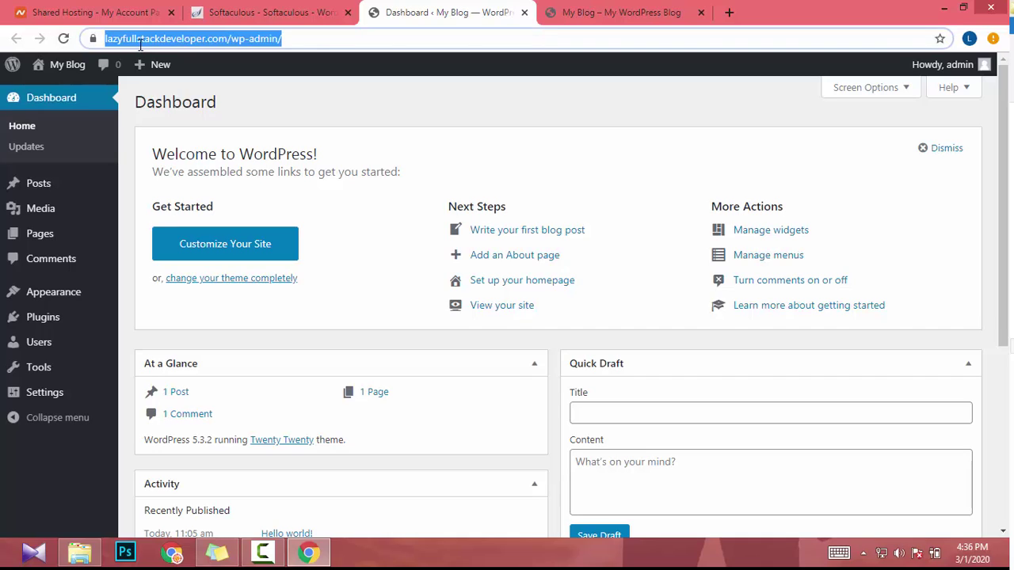
{"action": "left_click", "coordinate": [301, 45]}
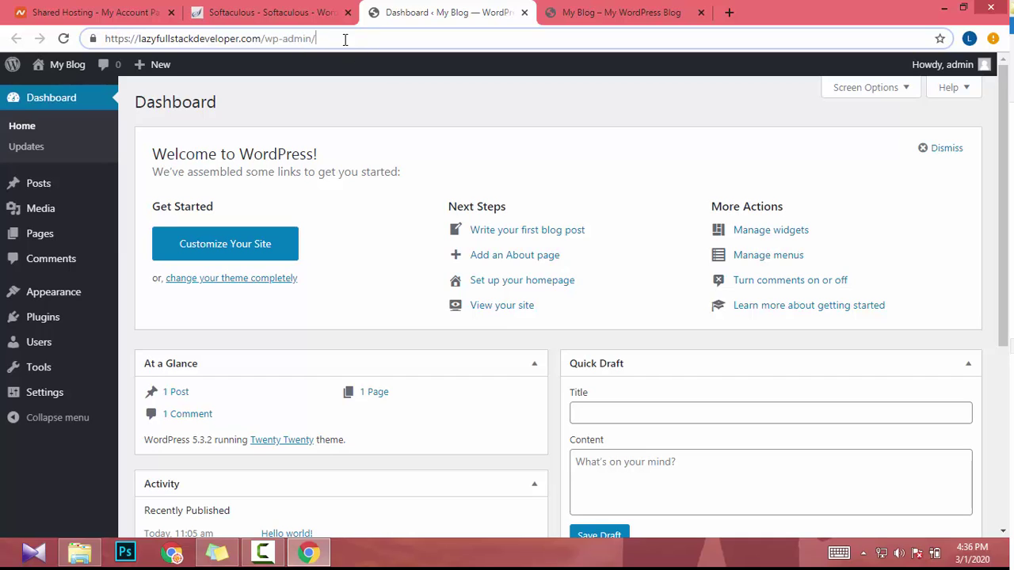
{"action": "left_click_drag", "start_coordinate": [345, 39], "coordinate": [260, 45]}
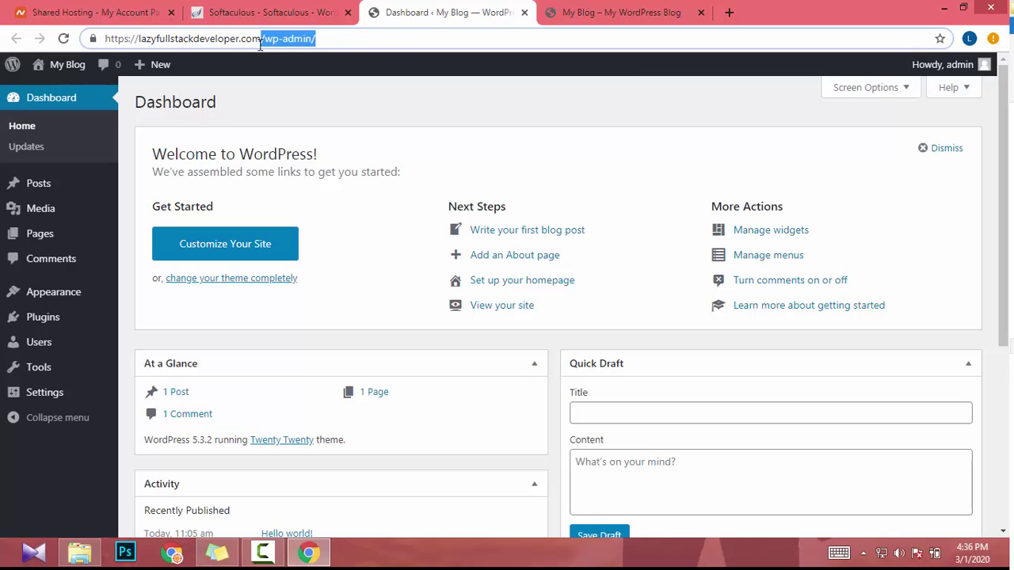